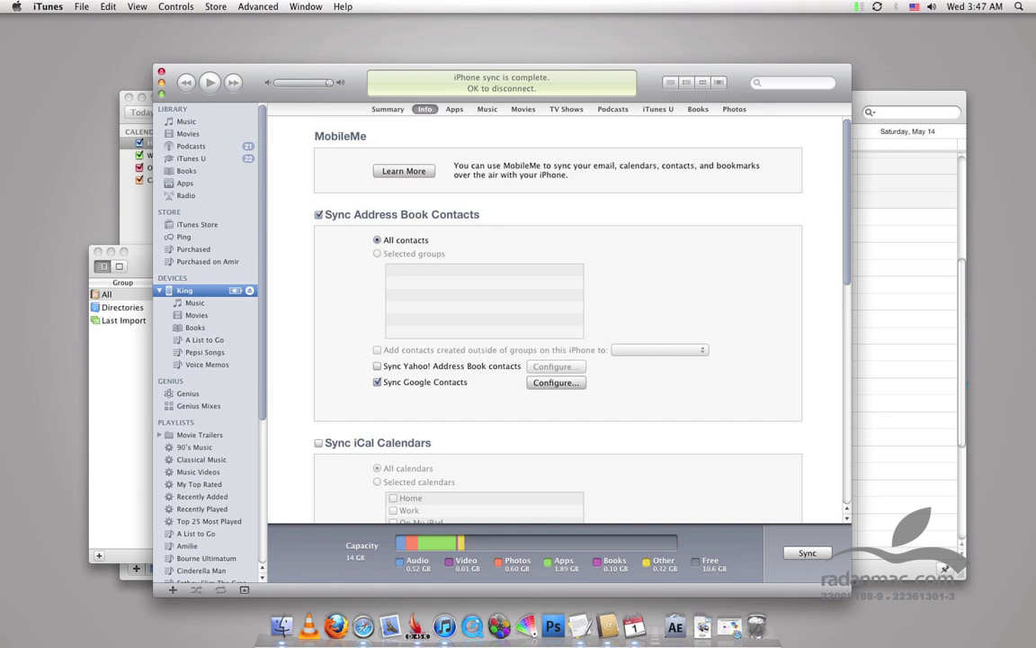
# - Review the iPhone's address book and iCal sync options in iTunes, along with the RADAN MAC company card in Address Book
pyautogui.scroll(-3, 558, 314)
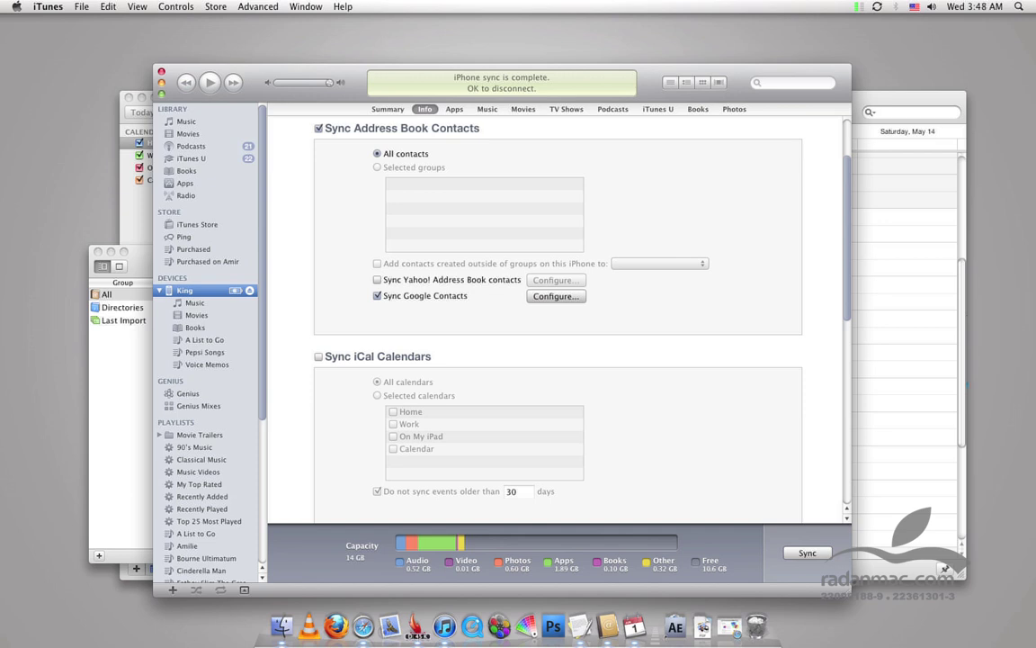
pyautogui.scroll(1, 558, 315)
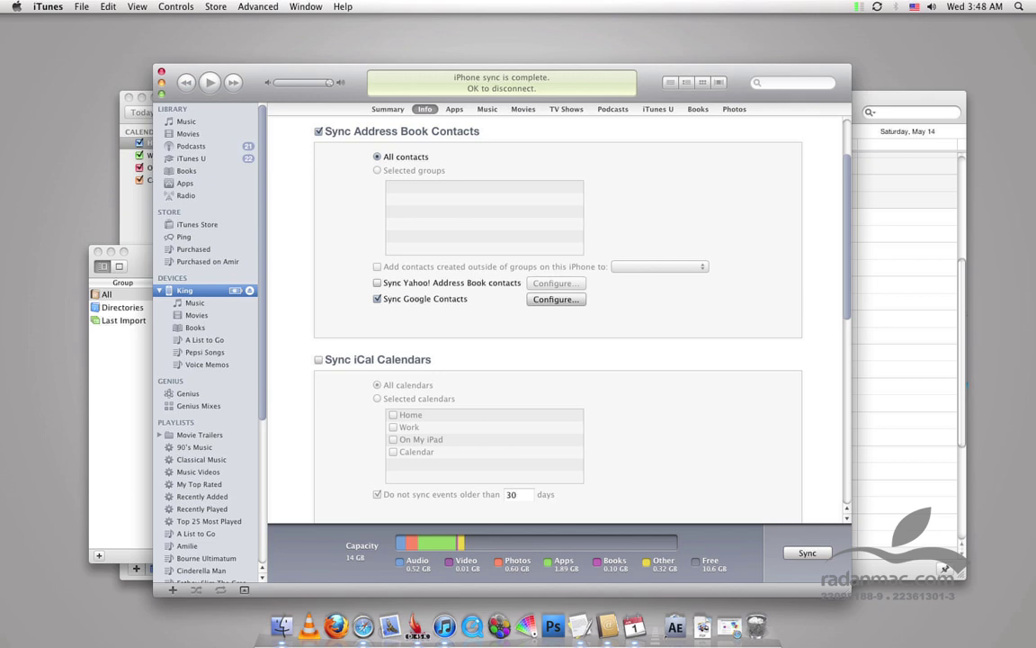
pyautogui.press('super+Tab')
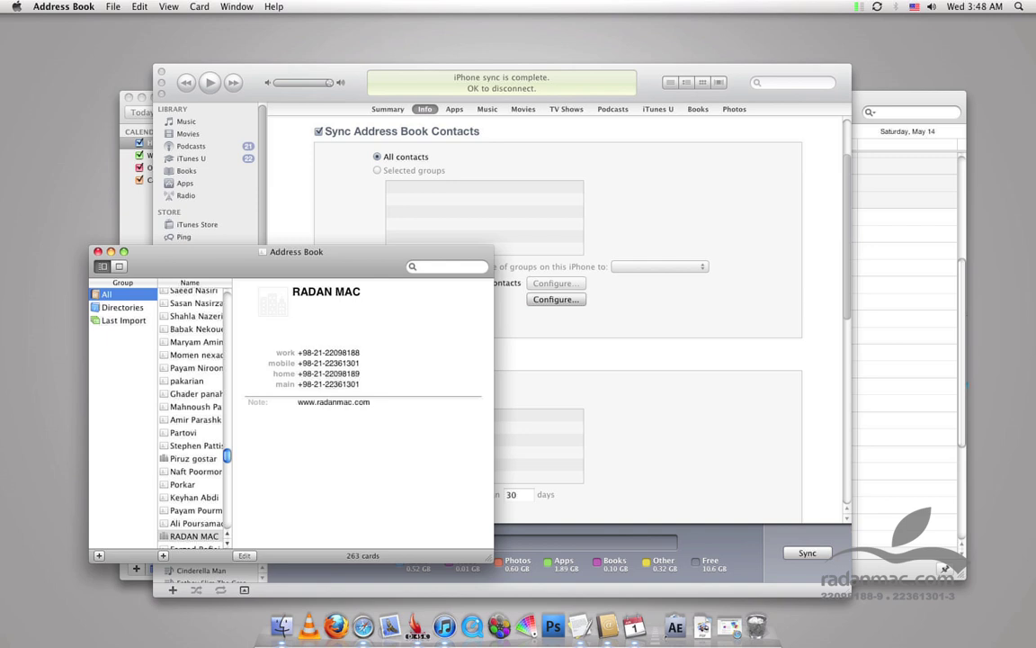
pyautogui.press('super+Tab')
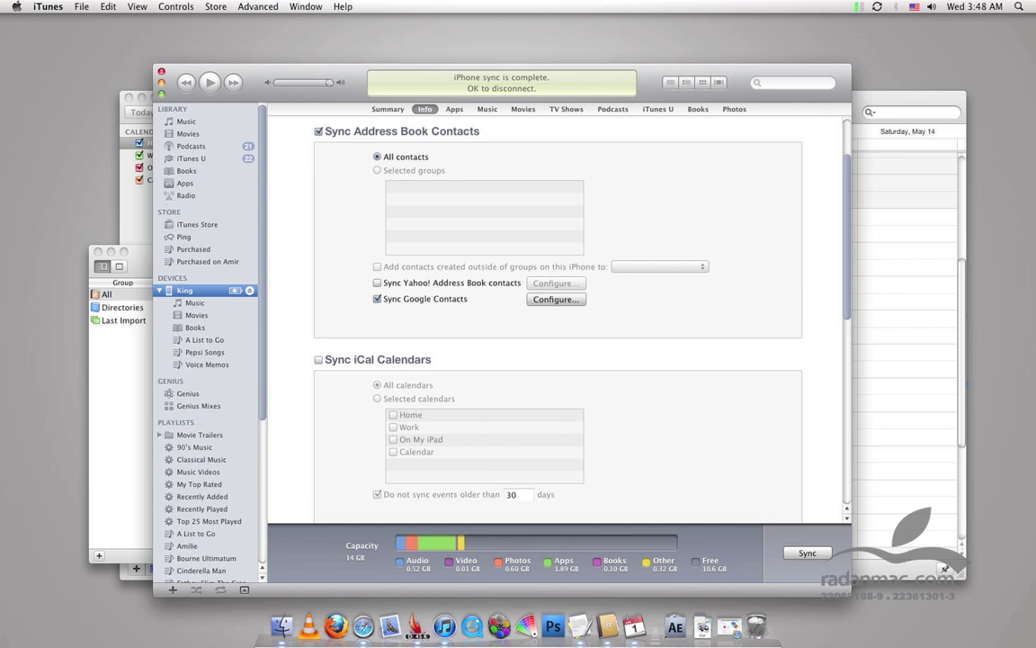
pyautogui.press('super+Tab')
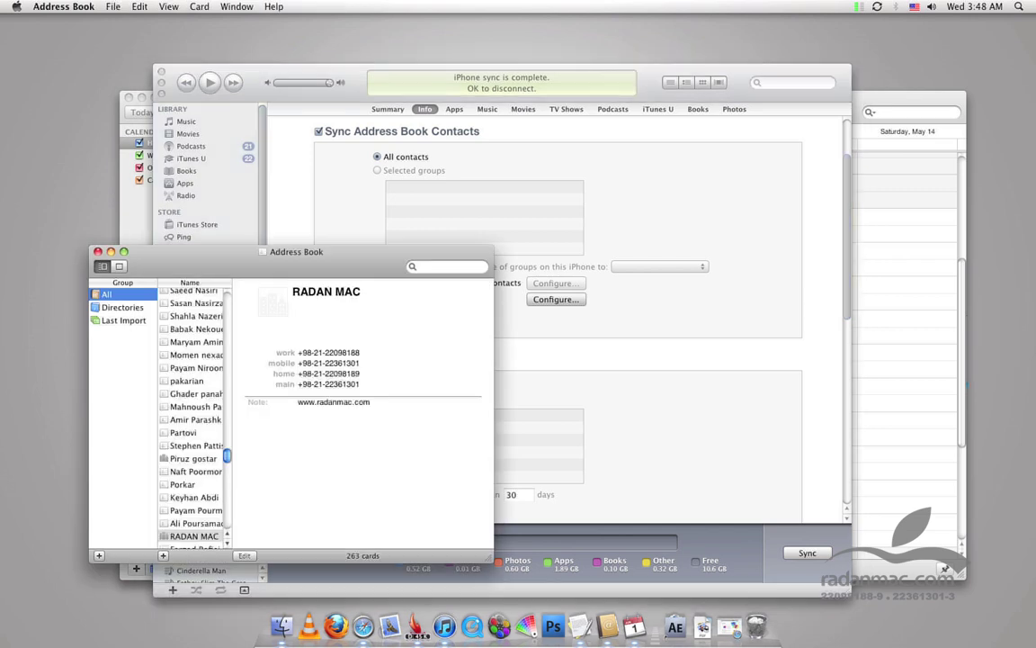
pyautogui.press('super+Tab')
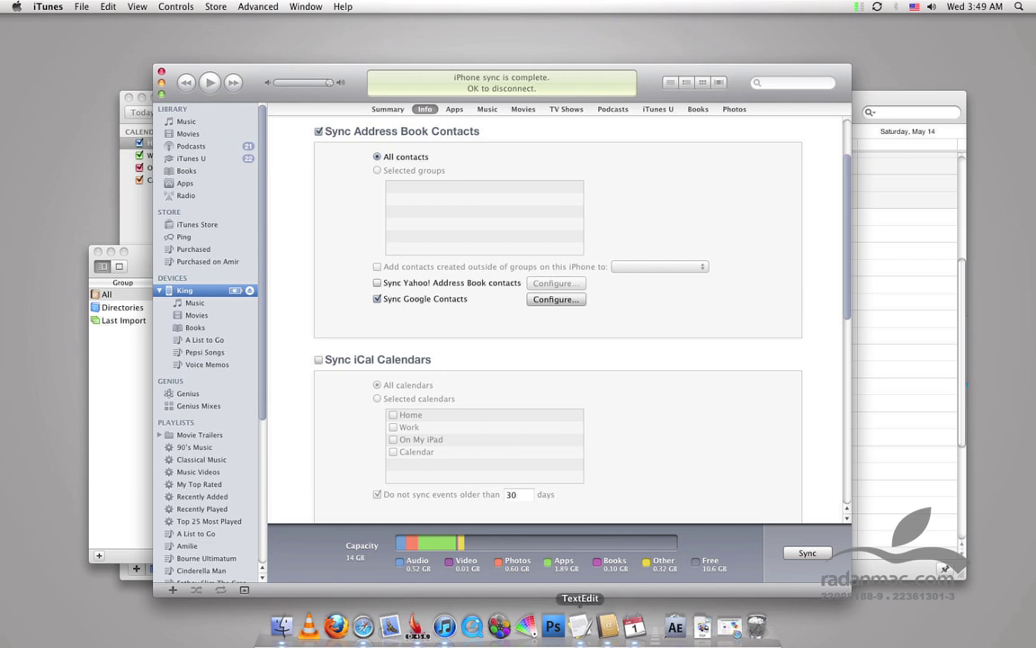
# - Switch to TextEdit and add a blank line above the contact's name
pyautogui.click(580, 627)
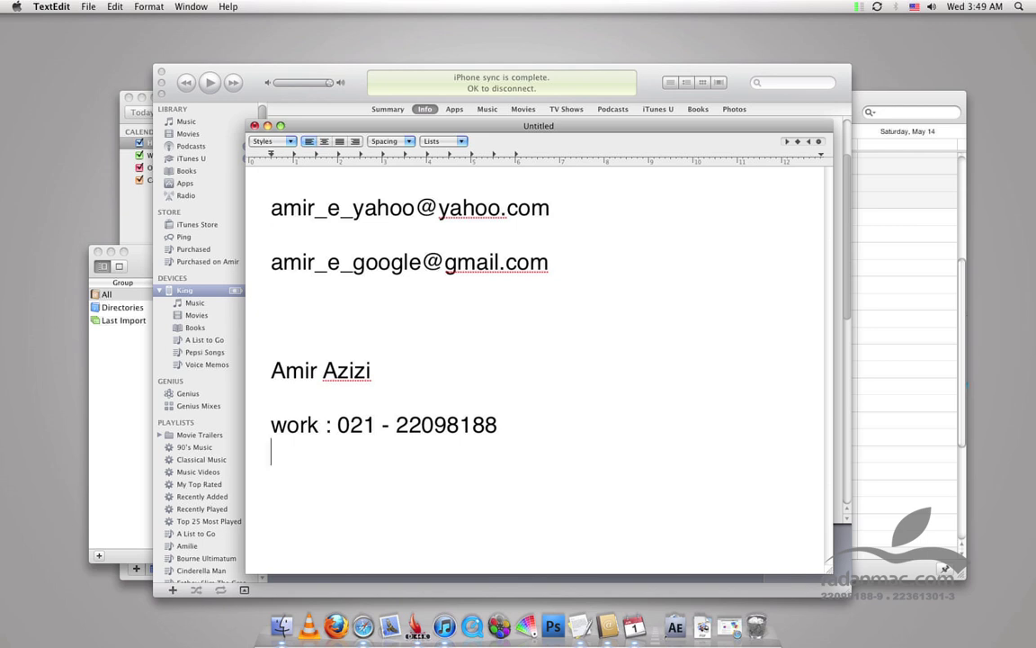
pyautogui.click(272, 316)
pyautogui.press('Return')
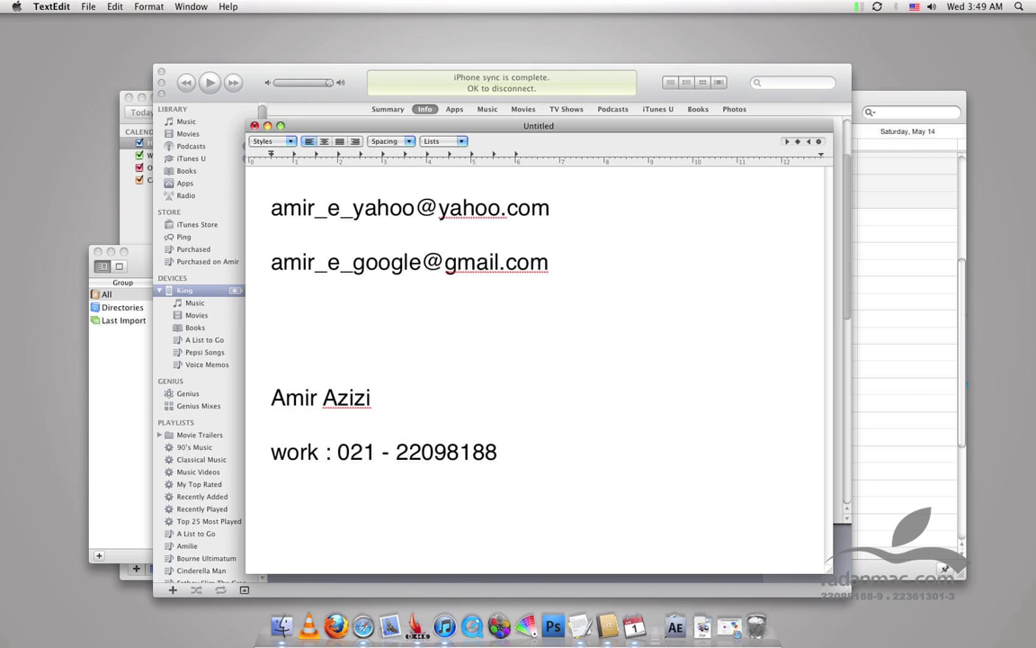
# - Number the two e-mail address lines 1. and 2. and the contact name line 3
pyautogui.click(271, 261)
pyautogui.click(271, 208)
pyautogui.write('1.')
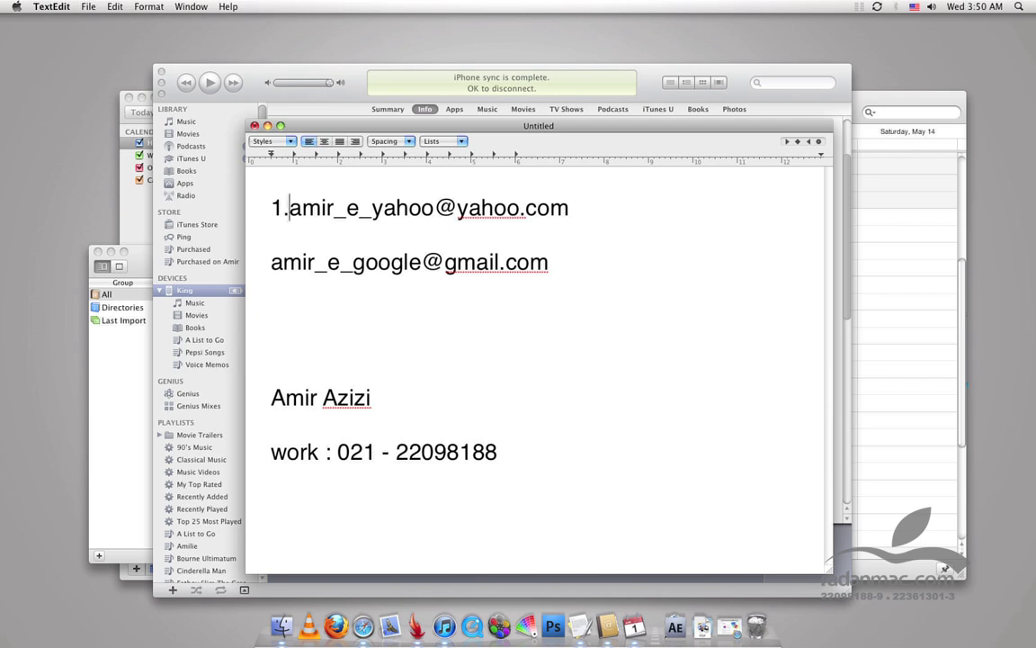
pyautogui.click(271, 262)
pyautogui.write('2.')
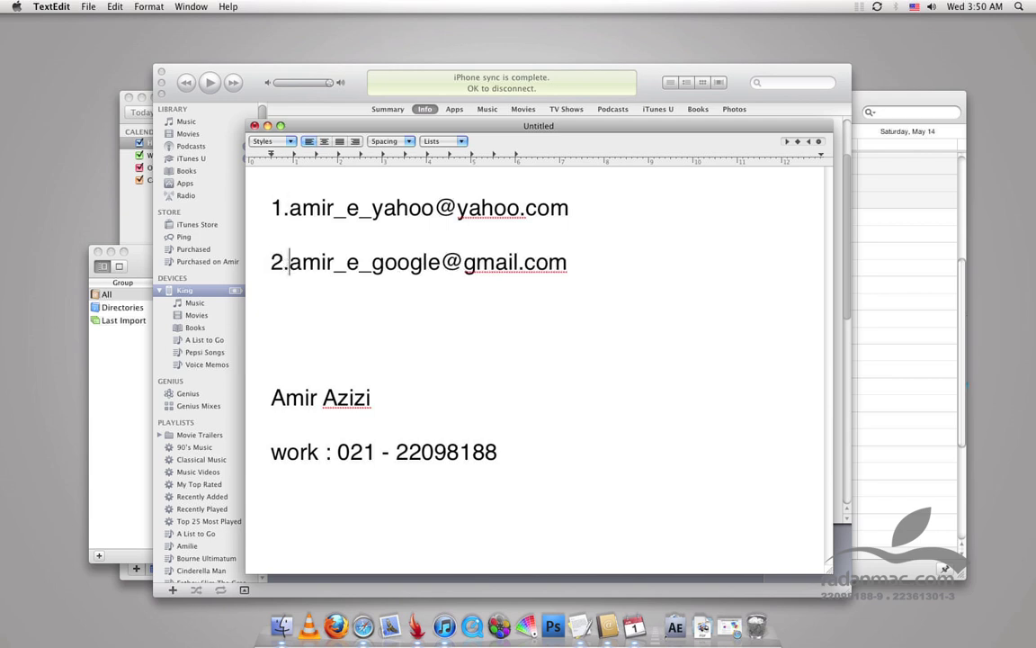
pyautogui.click(272, 397)
pyautogui.write('3.')
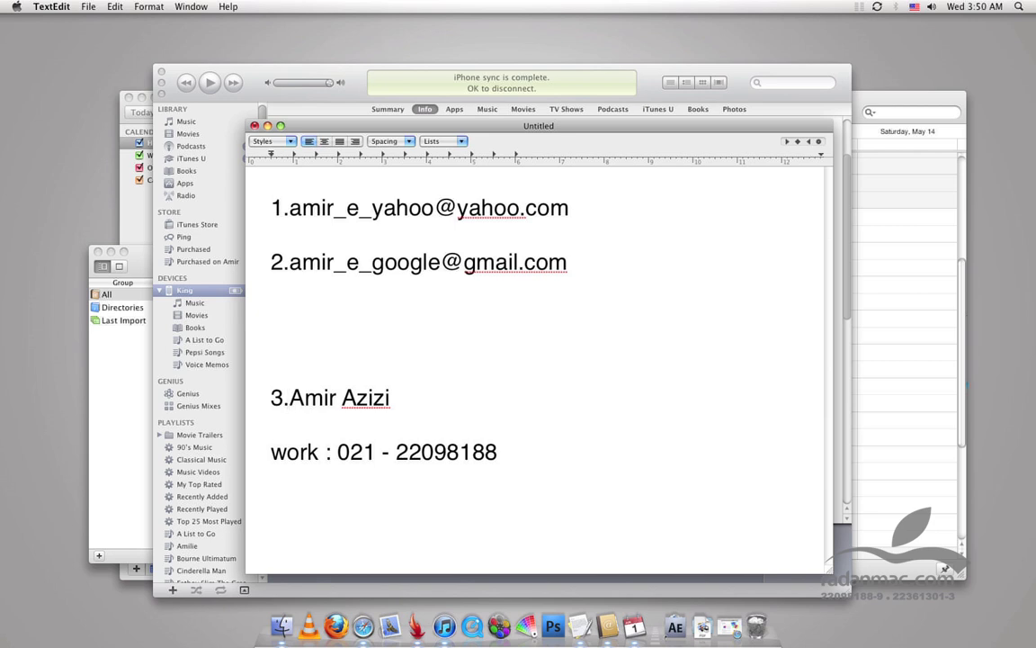
# - Remove the numbering from the three lines and the extra blank line above the contact's name
pyautogui.press('BackSpace')
pyautogui.press('BackSpace')
pyautogui.press('BackSpace')
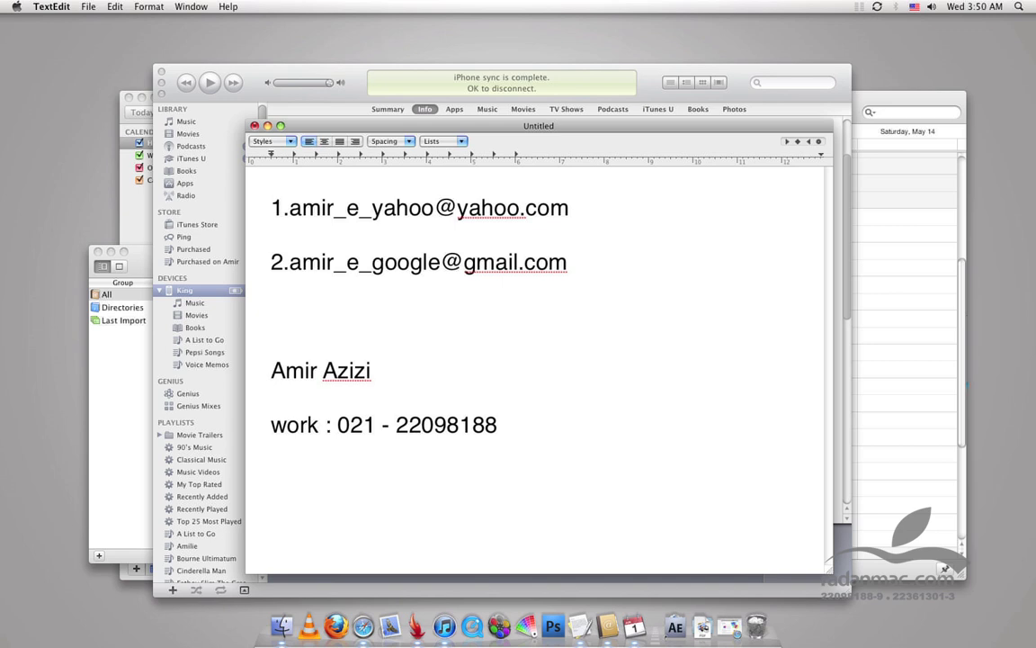
pyautogui.click(290, 261)
pyautogui.press('BackSpace')
pyautogui.press('BackSpace')
pyautogui.click(290, 208)
pyautogui.press('BackSpace')
pyautogui.press('BackSpace')
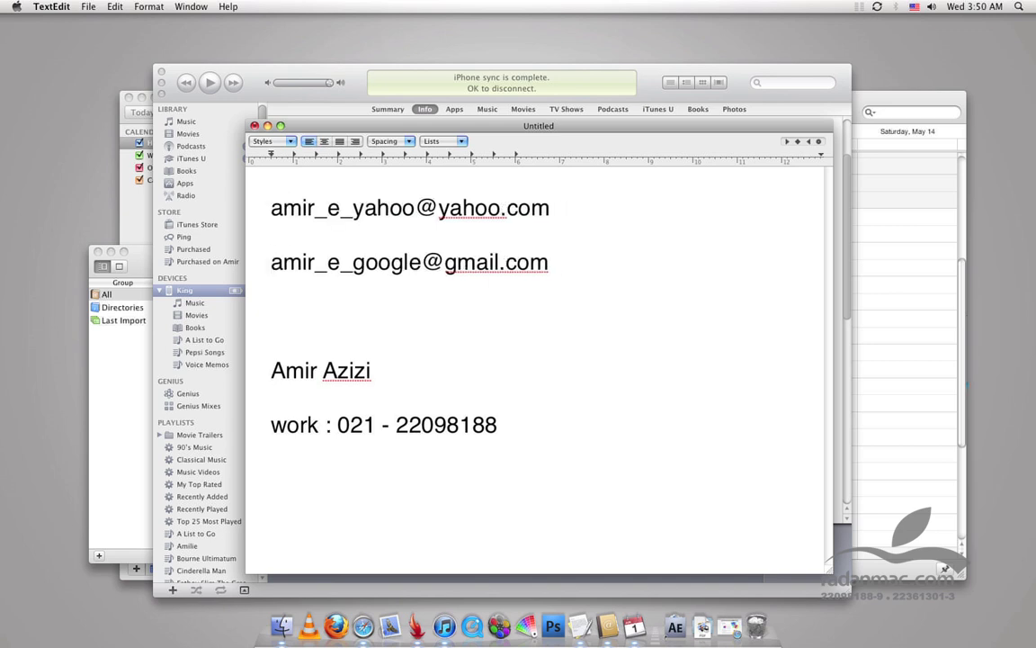
# - Add "email home" and "email work" lines with the contact's two e-mail addresses below the work phone number
pyautogui.click(271, 451)
pyautogui.press('Return')
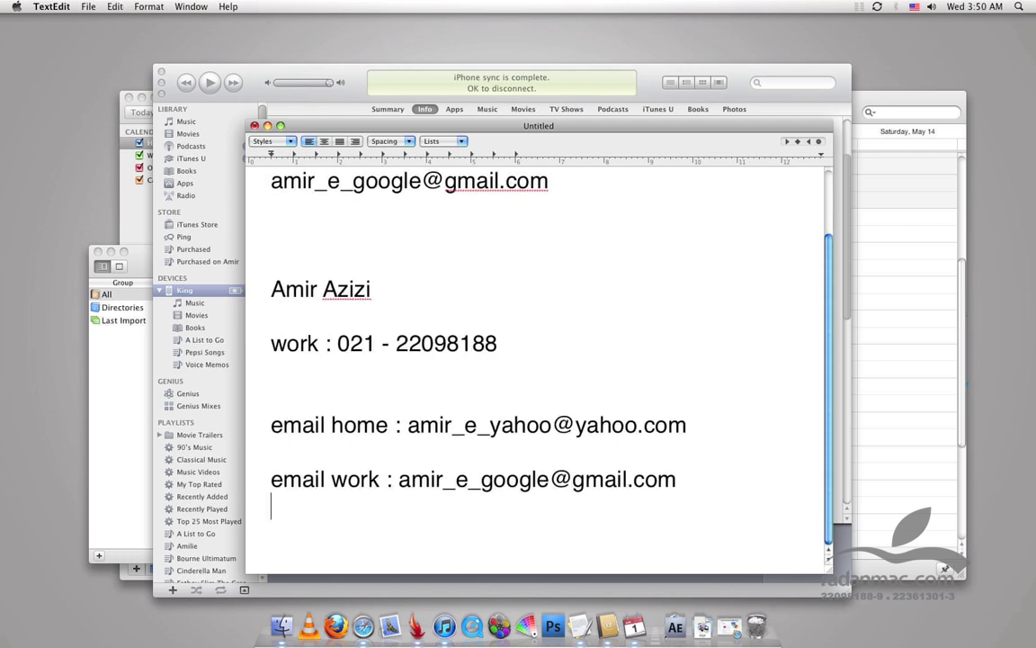
# - Delete the two standalone e-mail address lines above the contact's name, together with their surrounding blank lines
pyautogui.scroll(1, 536, 360)
pyautogui.scroll(2, 536, 369)
pyautogui.scroll(-3, 536, 369)
pyautogui.scroll(3, 536, 359)
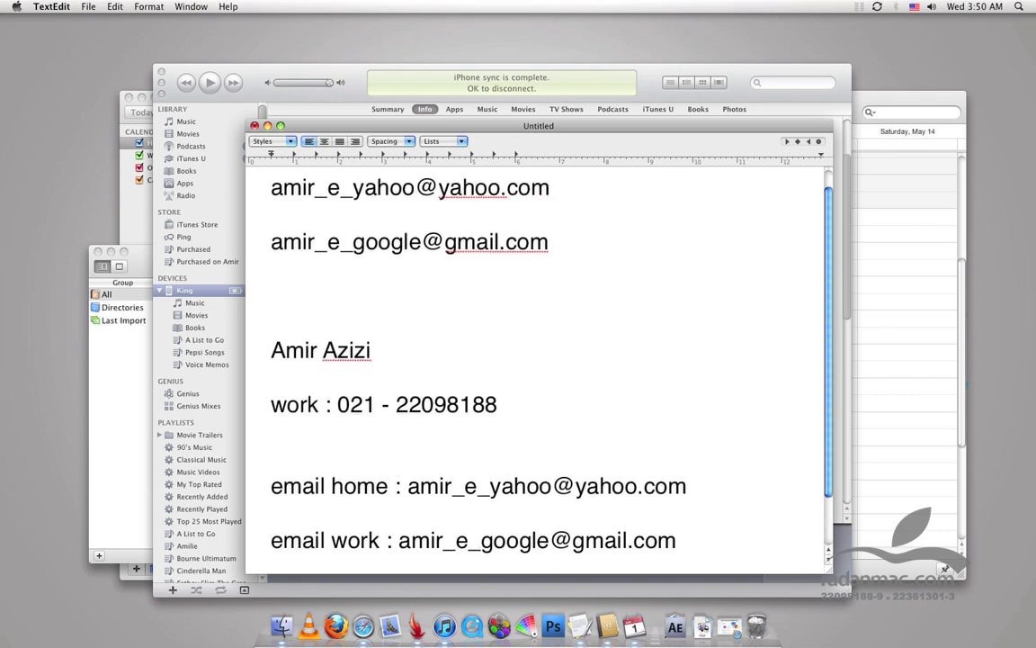
pyautogui.moveTo(261, 315); pyautogui.dragTo(270, 180)
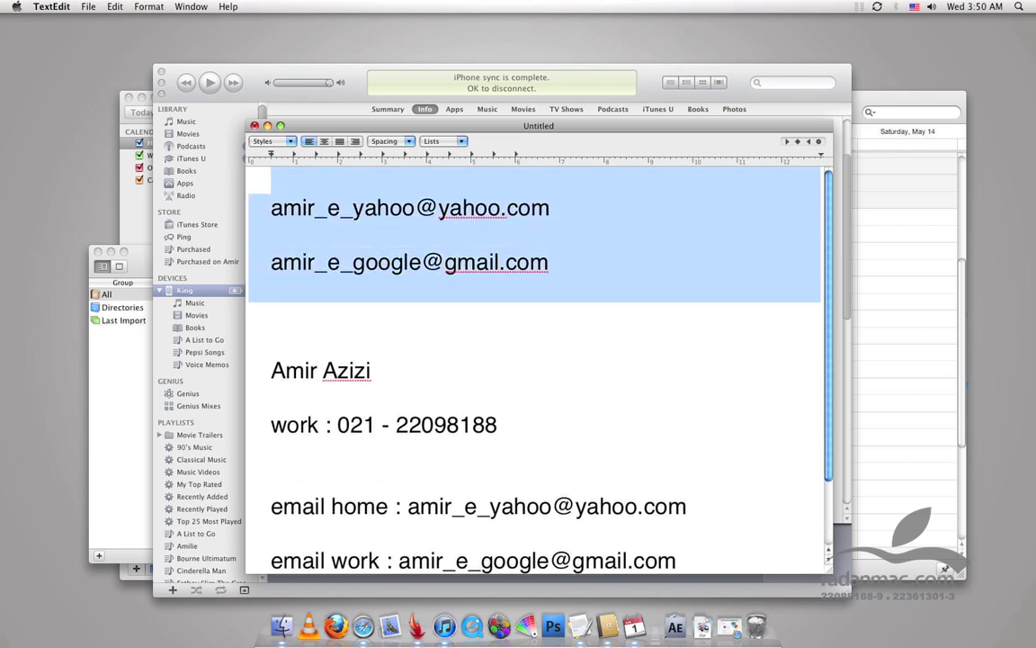
pyautogui.press('BackSpace')
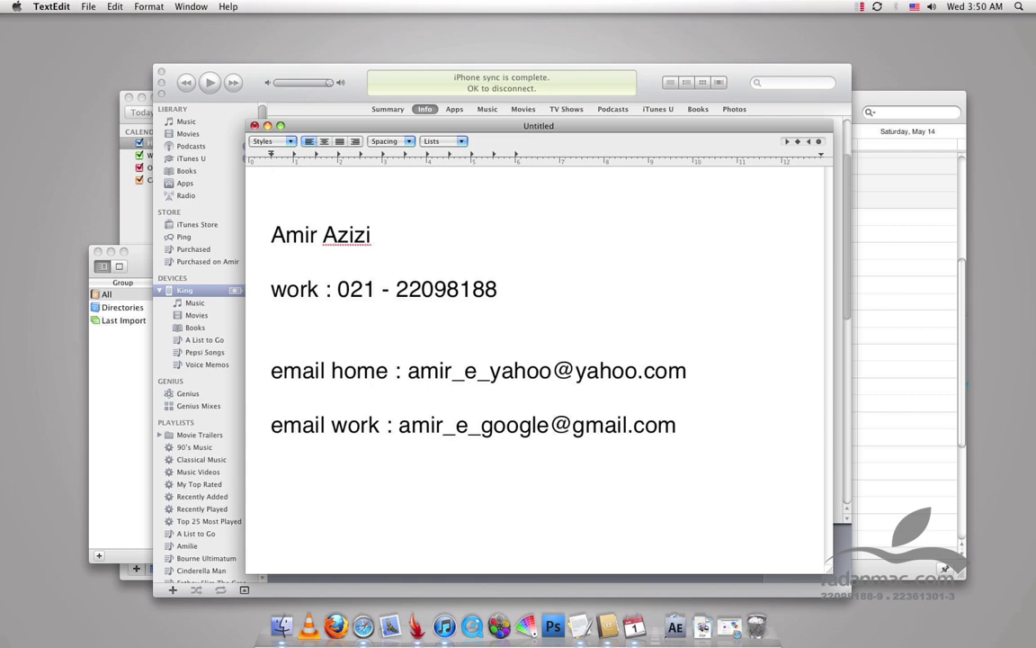
# - Switch back to iTunes and examine the iCal calendar sync options alongside the calendar list in iCal
pyautogui.press('super+Tab')
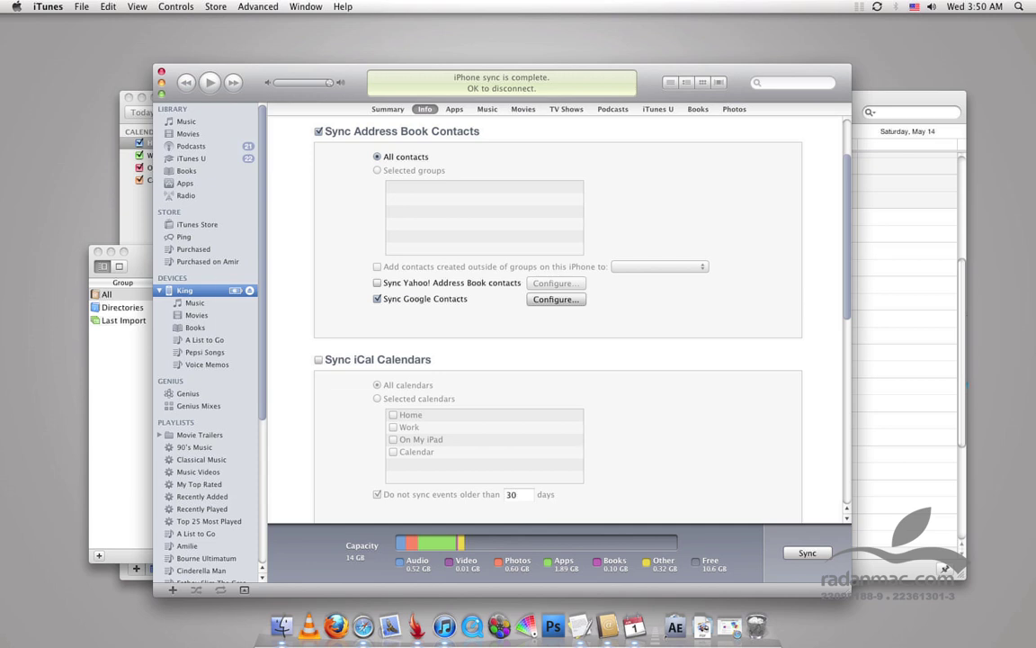
pyautogui.press('super+Tab')
pyautogui.press('super+Tab')
pyautogui.scroll(-3, 558, 315)
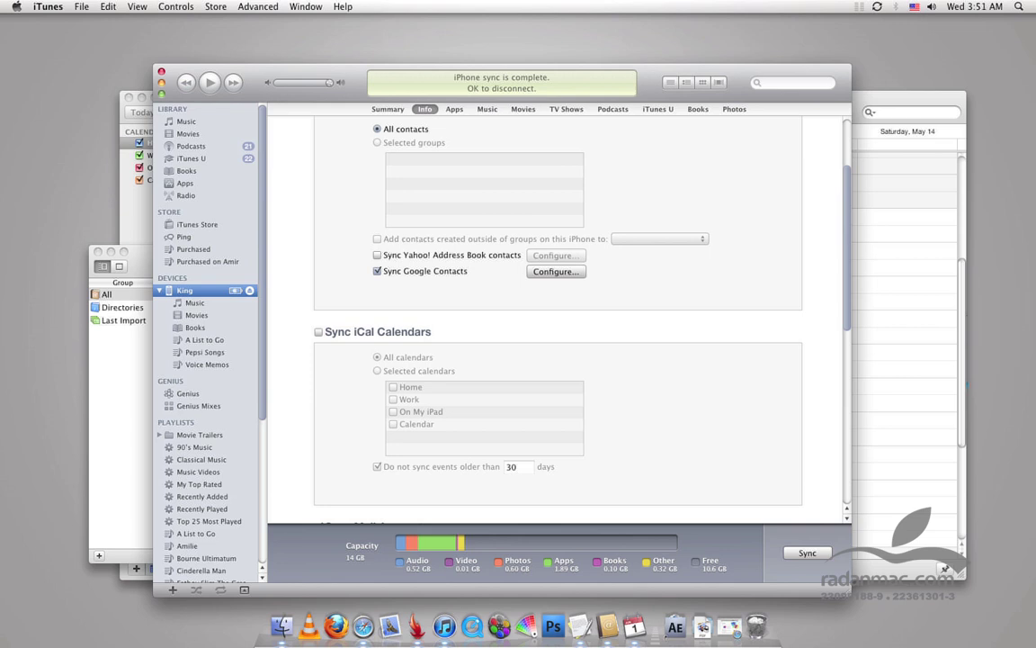
pyautogui.press('super+Tab')
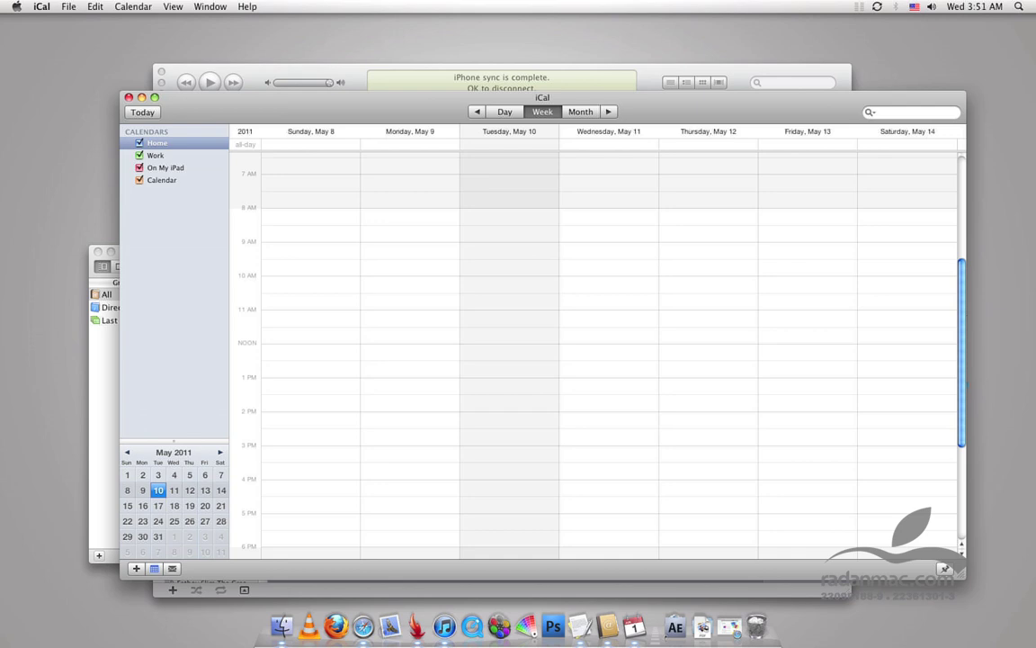
pyautogui.press('super+Tab')
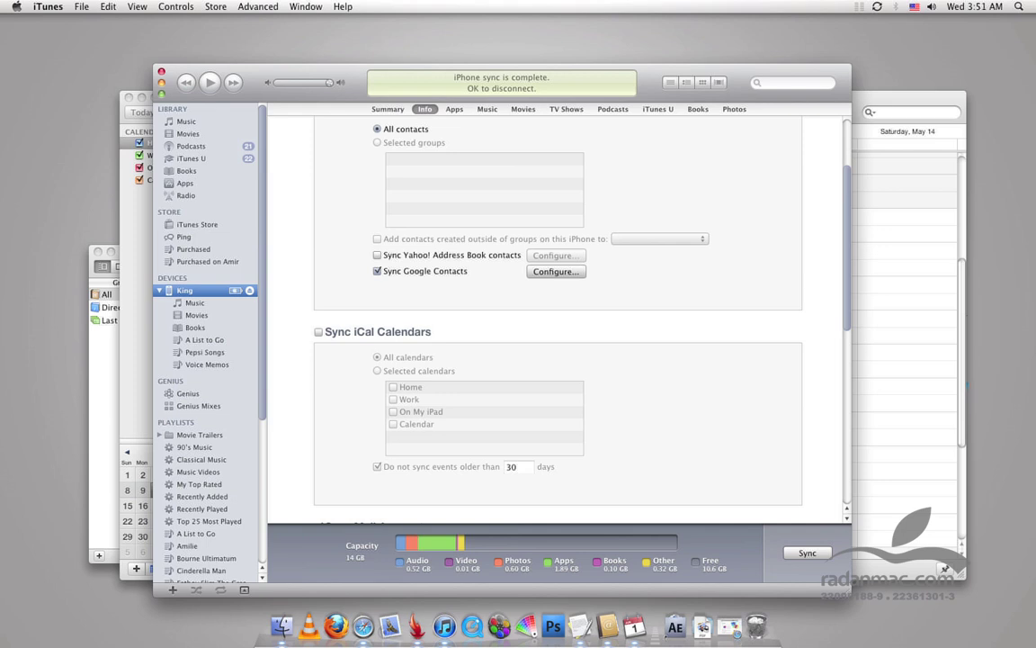
# - In iCal, create a "walking" event in the Home calendar on Tuesday, May 10, from 10:30 AM to 4:00 PM
pyautogui.press('super+Tab')
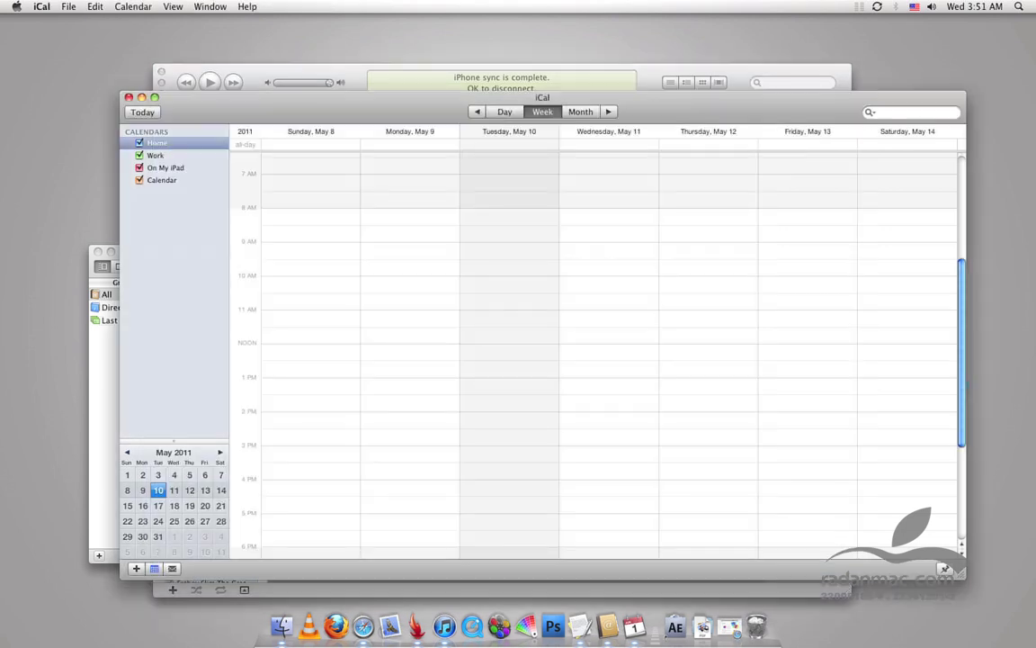
pyautogui.moveTo(509, 297); pyautogui.dragTo(509, 454)
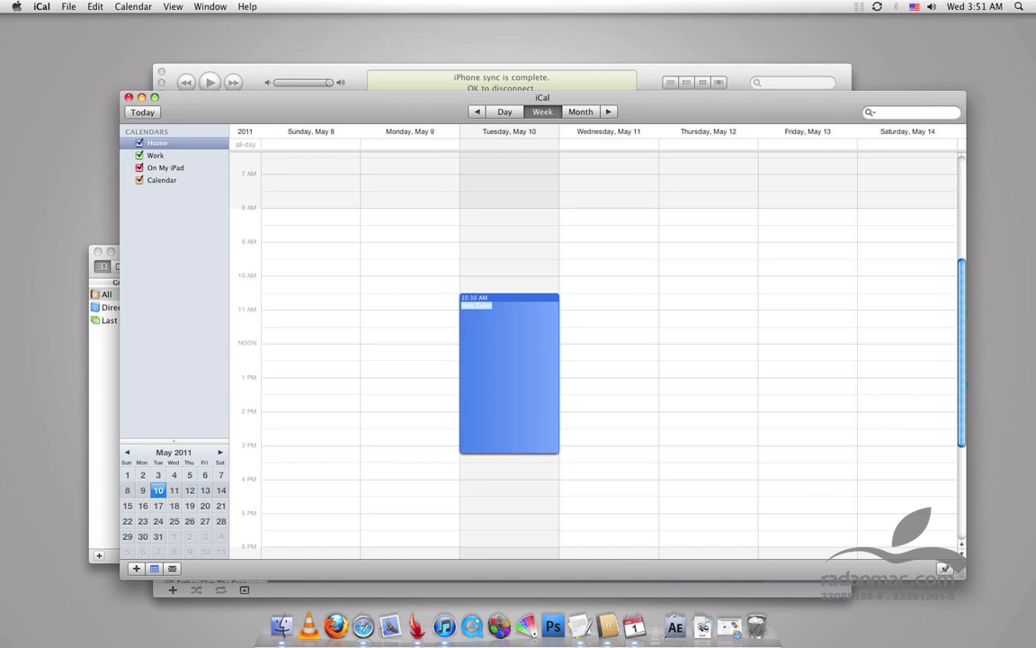
pyautogui.moveTo(509, 451); pyautogui.dragTo(509, 478)
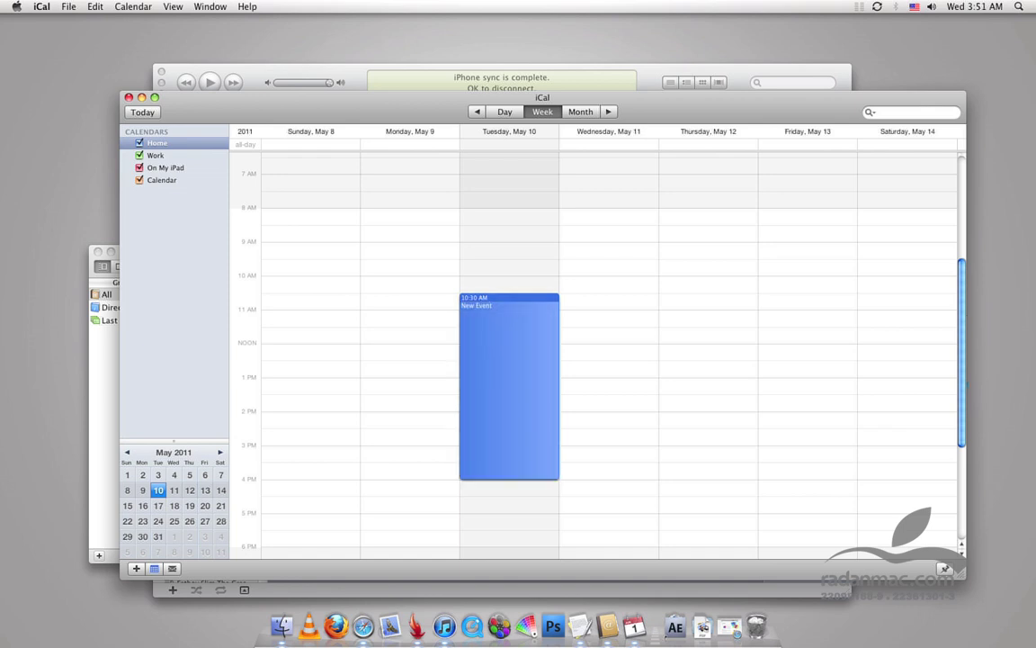
pyautogui.doubleClick(509, 354)
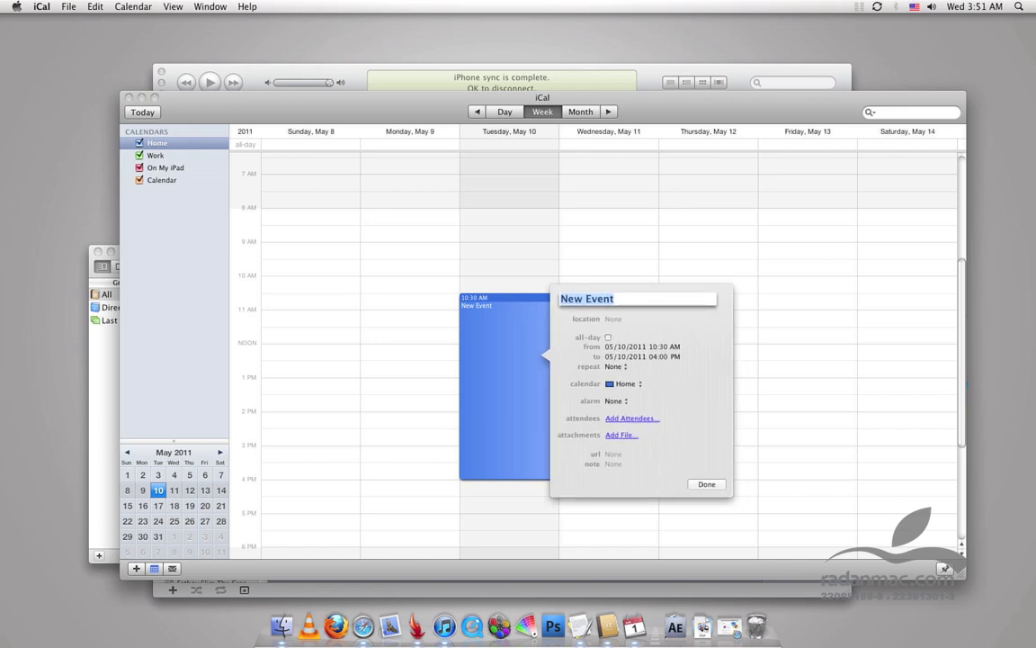
pyautogui.write('walking')
pyautogui.press('Return')
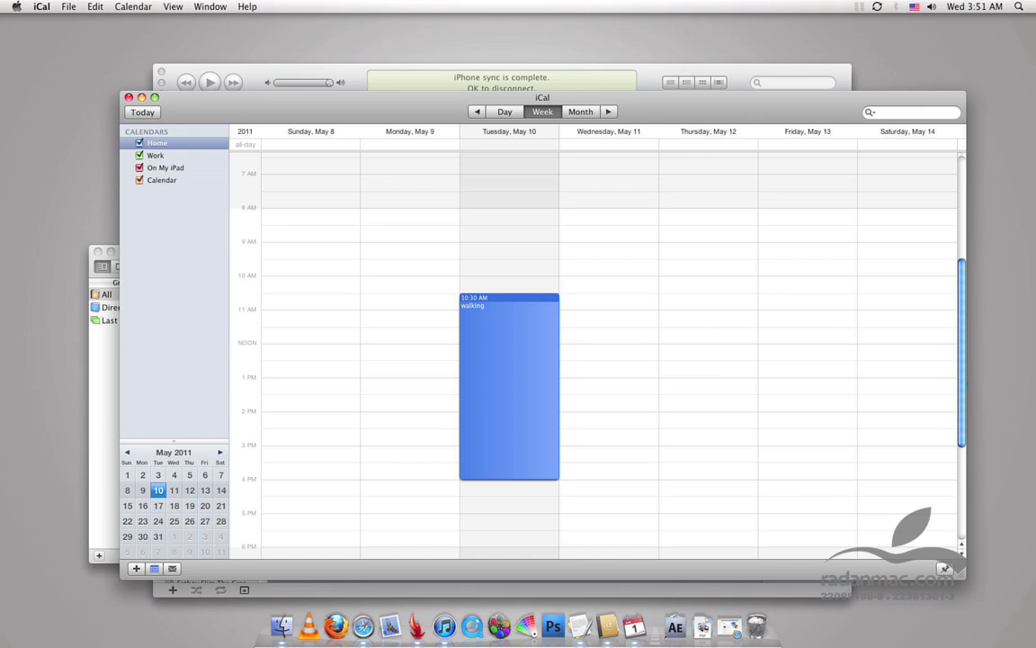
# - Switch to iTunes and enable iCal calendar syncing for all calendars on the iPhone
pyautogui.press('super+Tab')
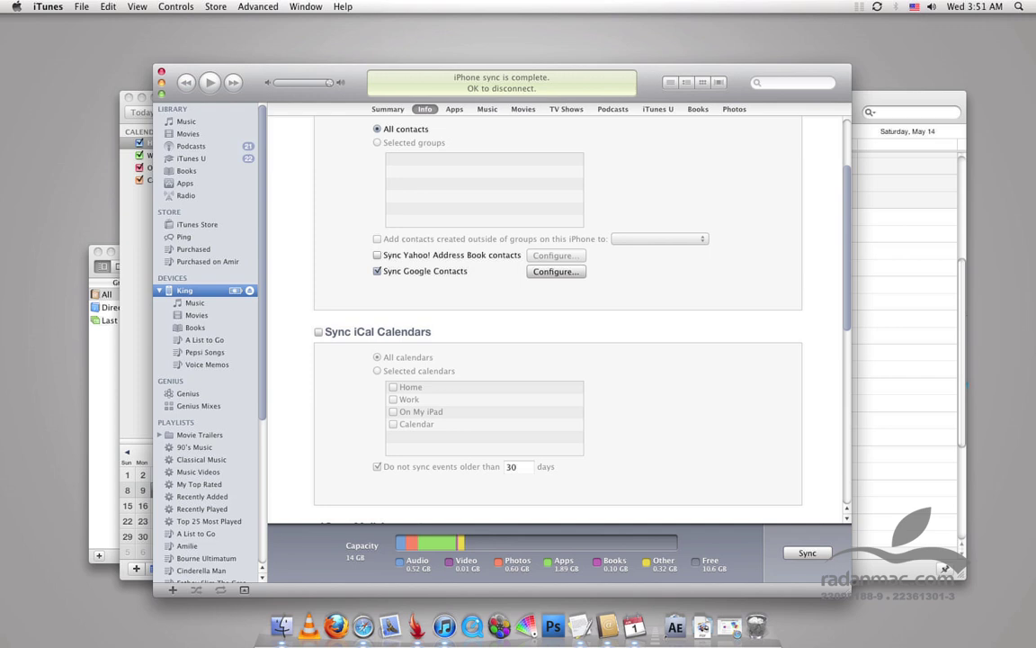
pyautogui.press('super+Tab')
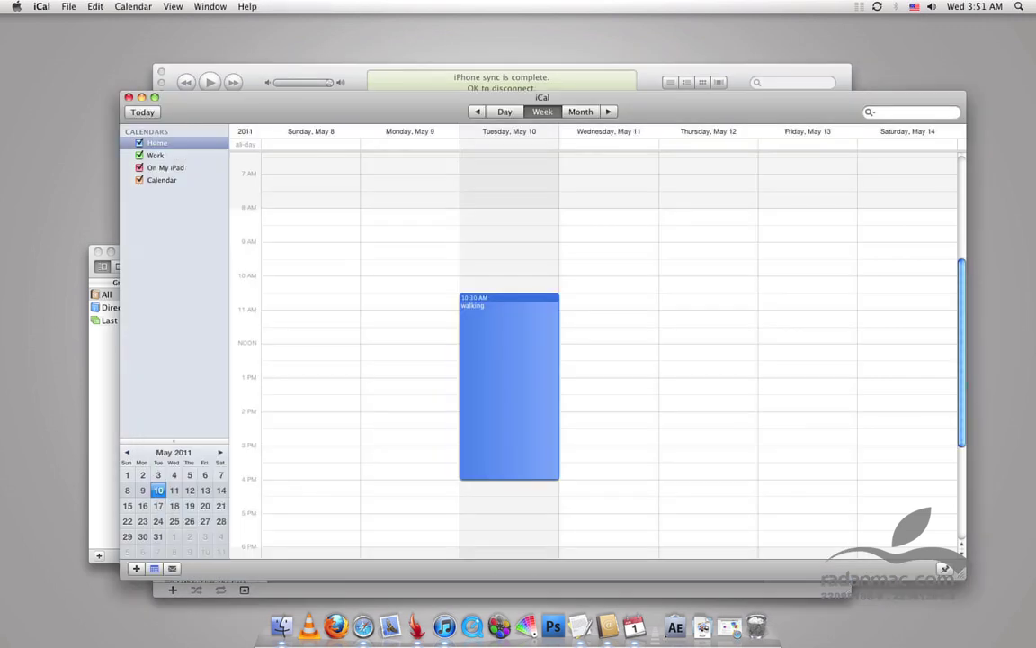
pyautogui.press('super+Tab')
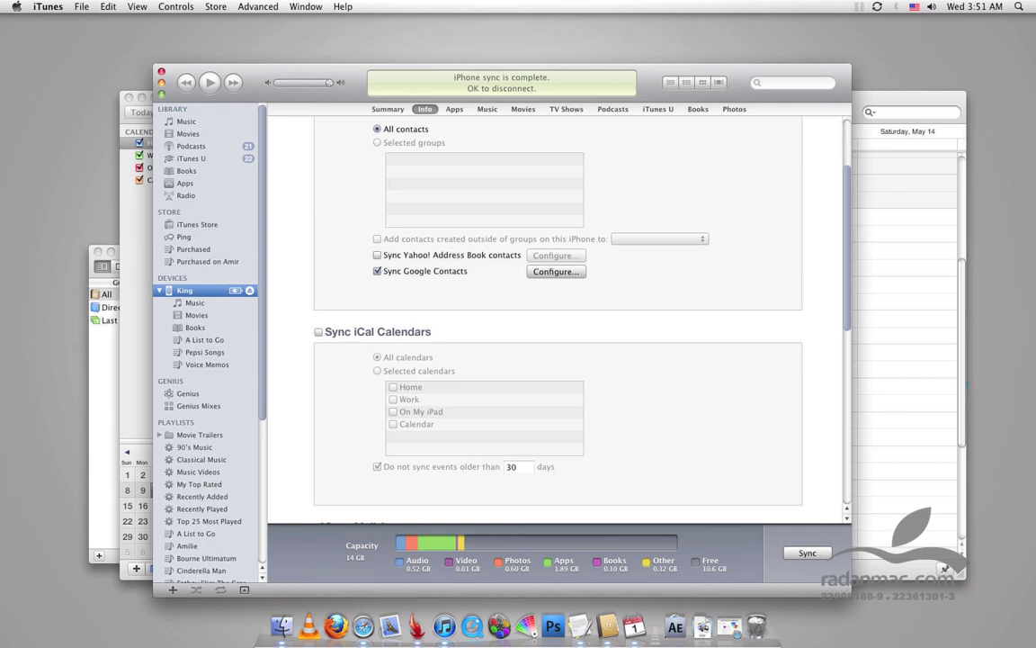
pyautogui.click(318, 332)
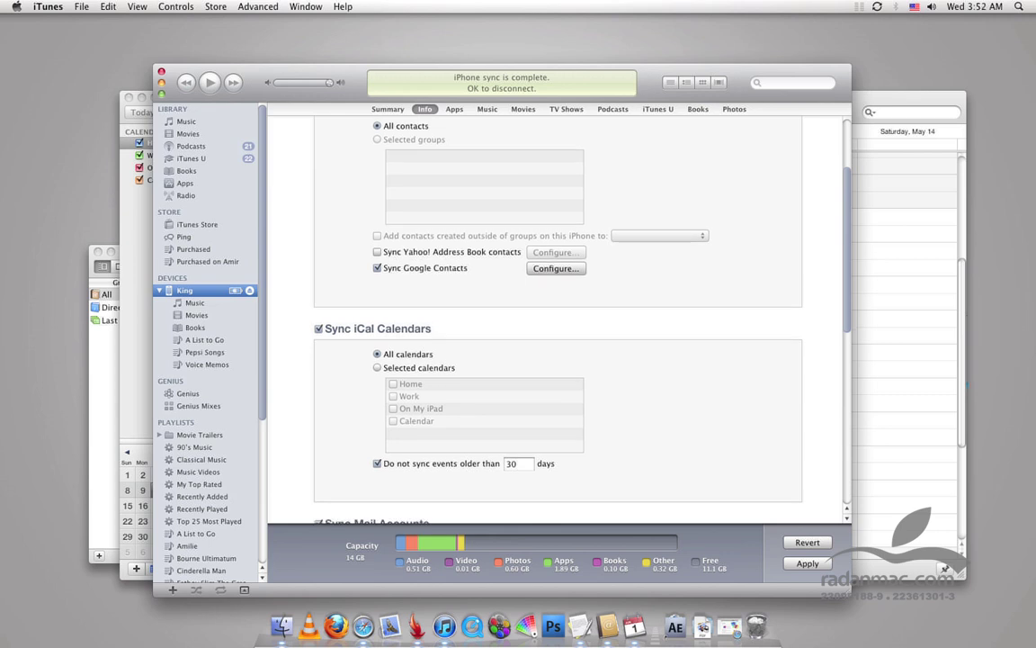
pyautogui.scroll(1, 558, 314)
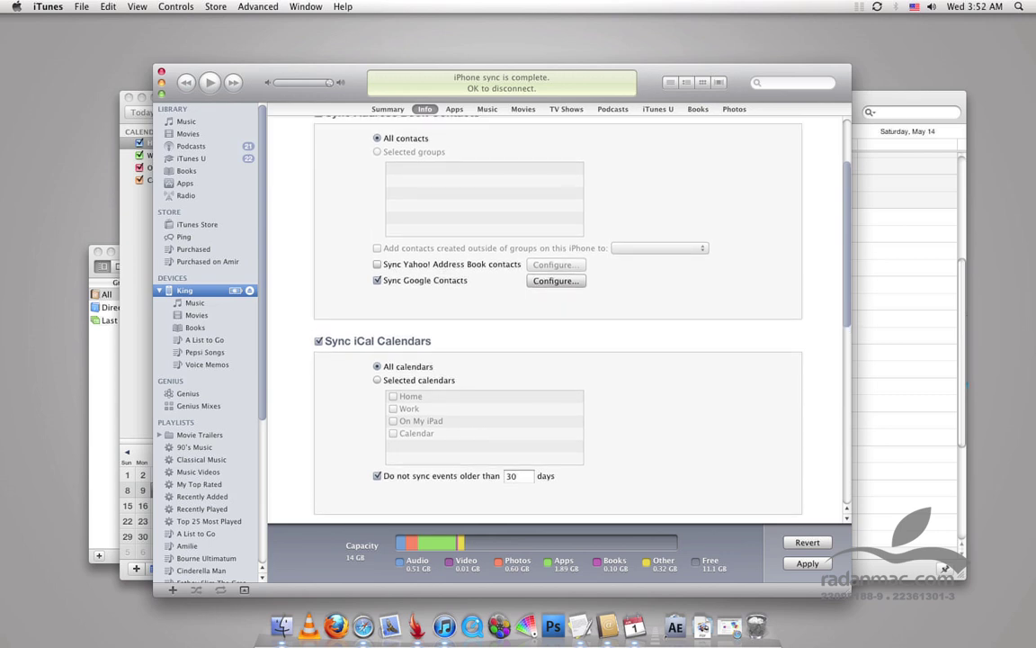